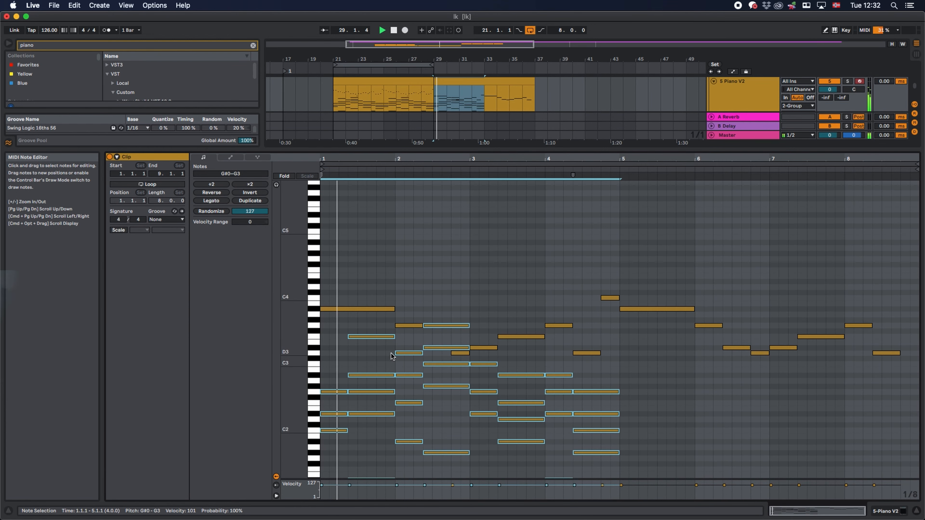
Look over the piano clip's chord notes and place the insert marker at bar 5
{"action": "scroll", "coordinate": [393, 352], "scroll_direction": "down", "scroll_amount": 3}
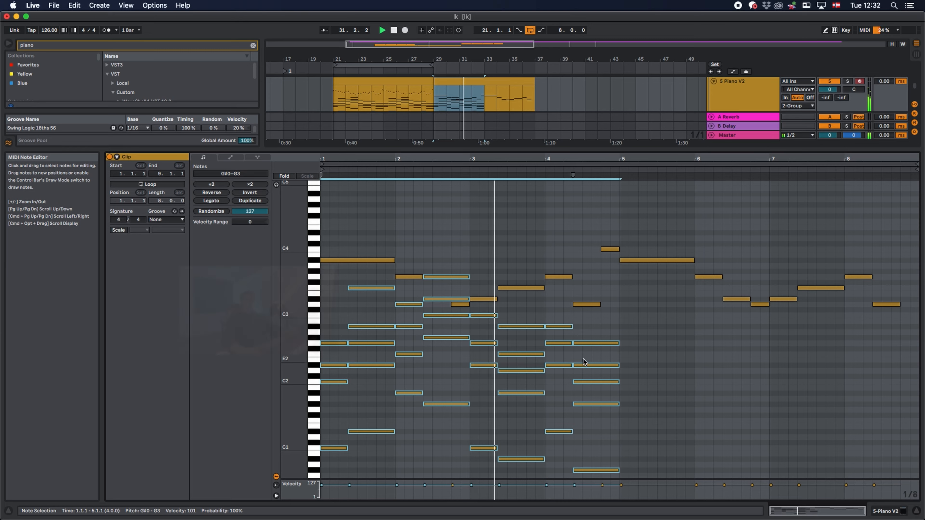
{"action": "scroll", "coordinate": [615, 427], "scroll_direction": "down", "scroll_amount": 3}
{"action": "left_click", "coordinate": [622, 268]}
{"action": "scroll", "coordinate": [634, 284], "scroll_direction": "up", "scroll_amount": 1}
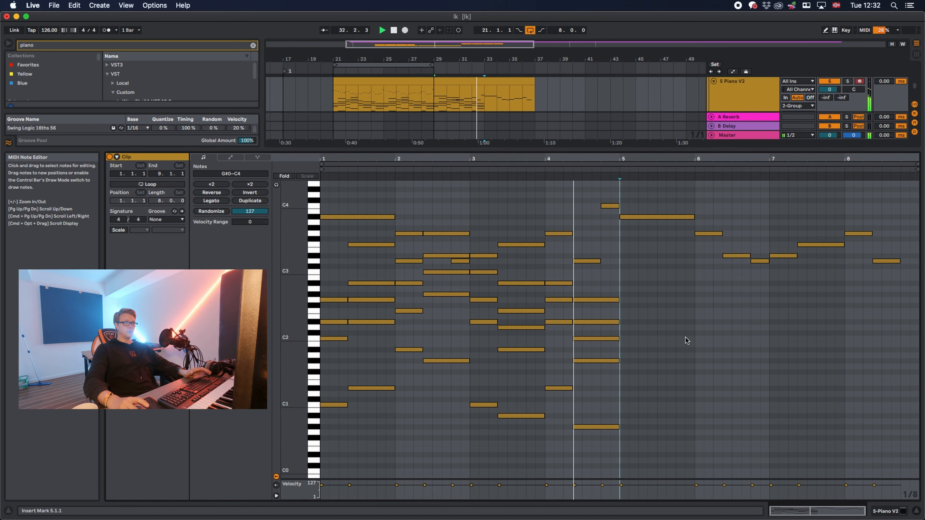
{"action": "left_click", "coordinate": [694, 339], "text": "shift"}
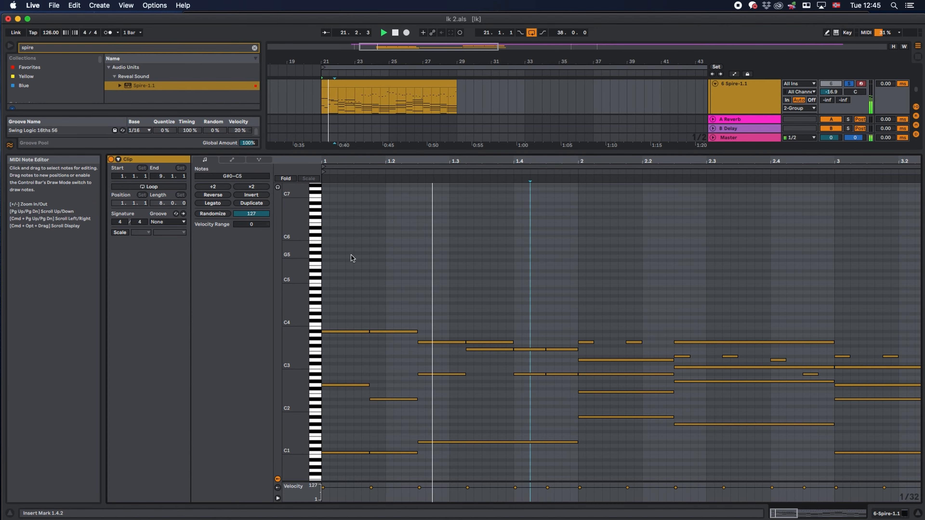
Select the notes around beat 1.4 in the Spire clip's note editor
{"action": "left_click_drag", "start_coordinate": [296, 268], "coordinate": [314, 269]}
{"action": "left_click_drag", "start_coordinate": [519, 367], "coordinate": [512, 341]}
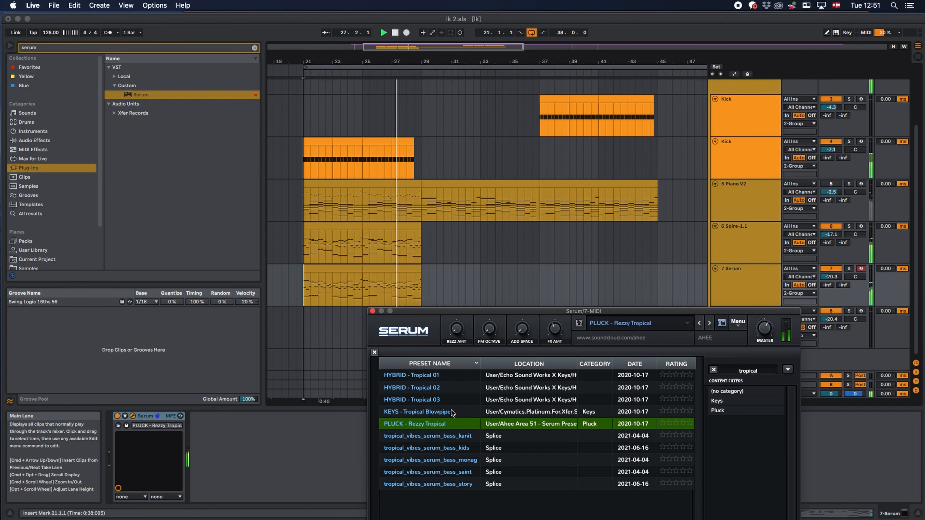
Audition Serum's KEYS - Tropical Blowpipe, PLUCK - Rezzy Tropical and HYBRID - Tropical 02 presets, ending on HYBRID - Tropical 01
{"action": "left_click", "coordinate": [451, 413]}
{"action": "left_click", "coordinate": [440, 424]}
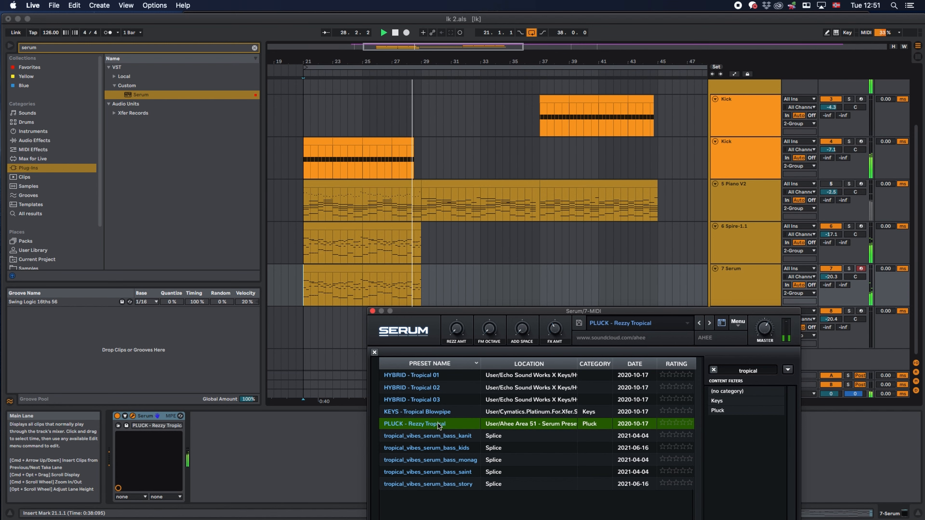
{"action": "left_click", "coordinate": [440, 387]}
{"action": "left_click", "coordinate": [439, 375]}
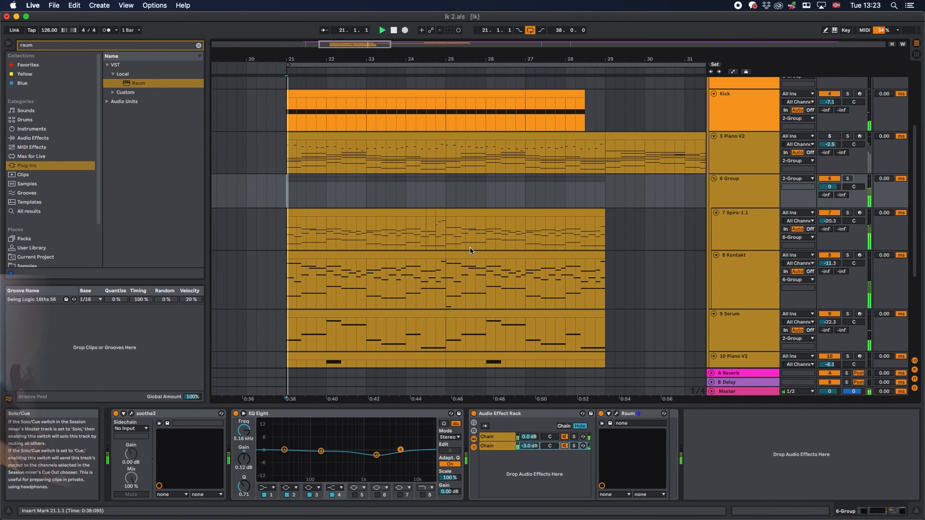
Add an Auto Filter to the end of the 6 Group's effects chain and adjust its low-pass cutoff frequency
{"action": "scroll", "coordinate": [469, 248], "scroll_direction": "down", "scroll_amount": 5}
{"action": "scroll", "coordinate": [403, 257], "scroll_direction": "up", "scroll_amount": 4}
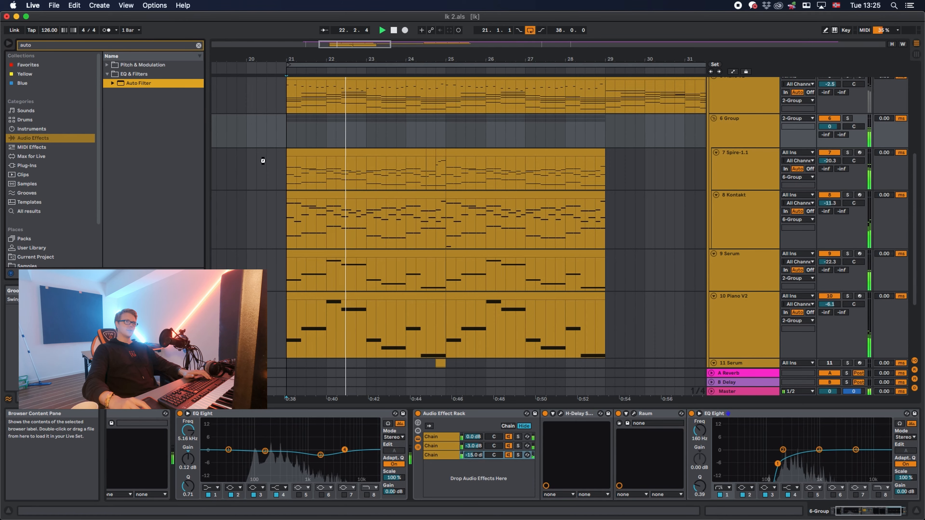
{"action": "key", "text": "Return"}
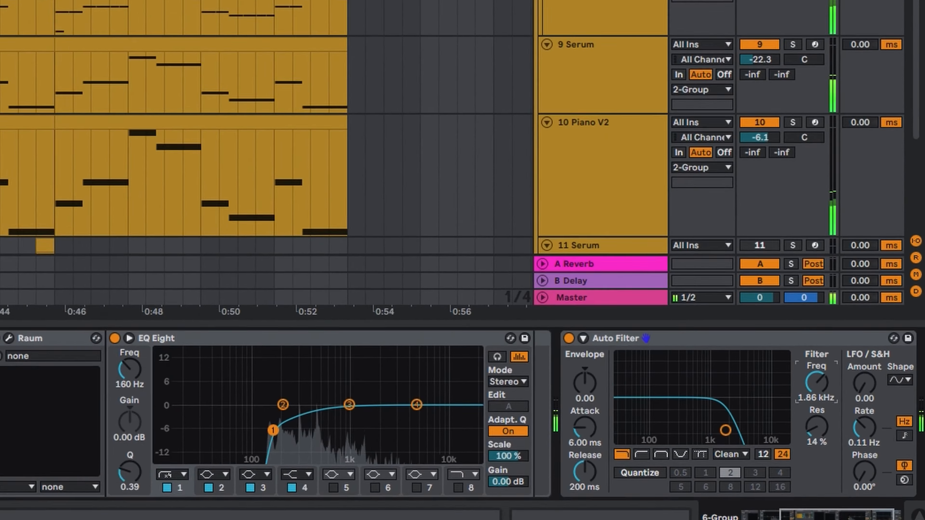
{"action": "left_click_drag", "start_coordinate": [816, 383], "coordinate": [817, 378]}
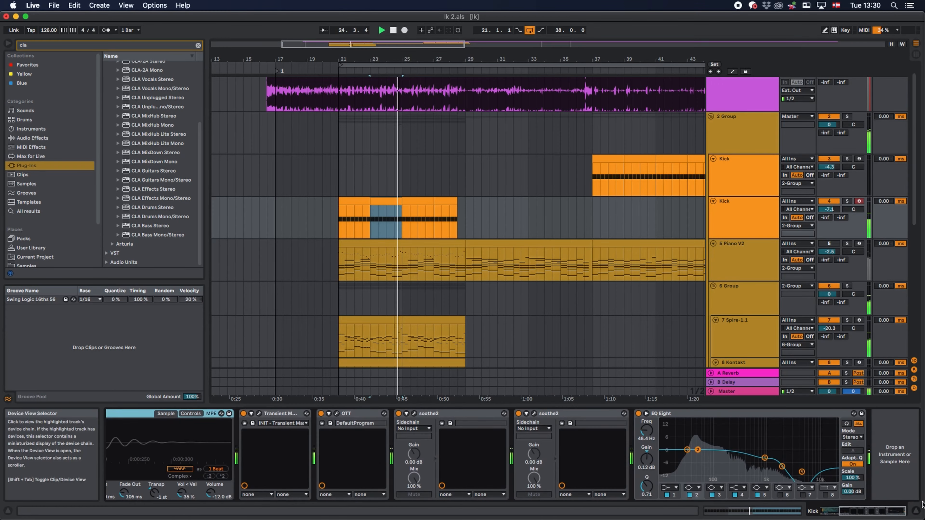
Paste an Auto Filter after the Kick track's EQ Eight and lower the starting point of its filter frequency automation
{"action": "left_click", "coordinate": [747, 414]}
{"action": "key", "text": "super+v"}
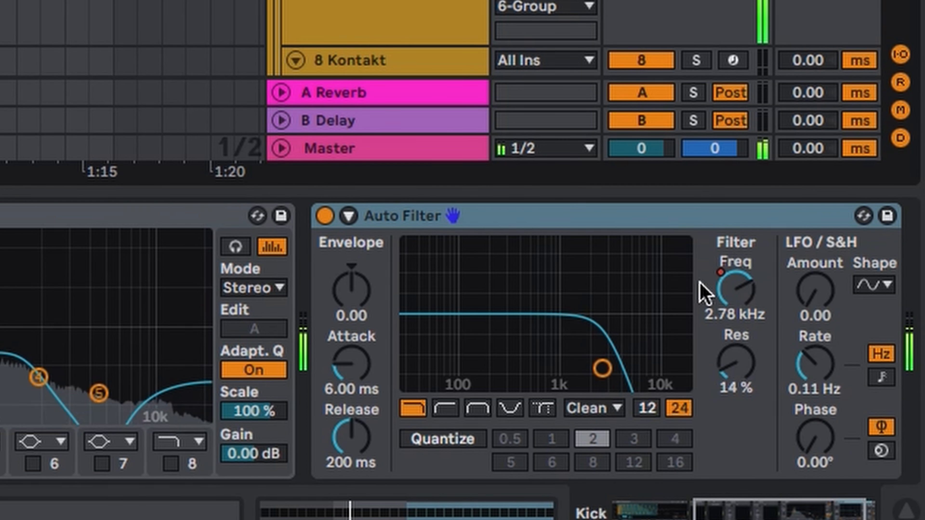
{"action": "left_click", "coordinate": [757, 293]}
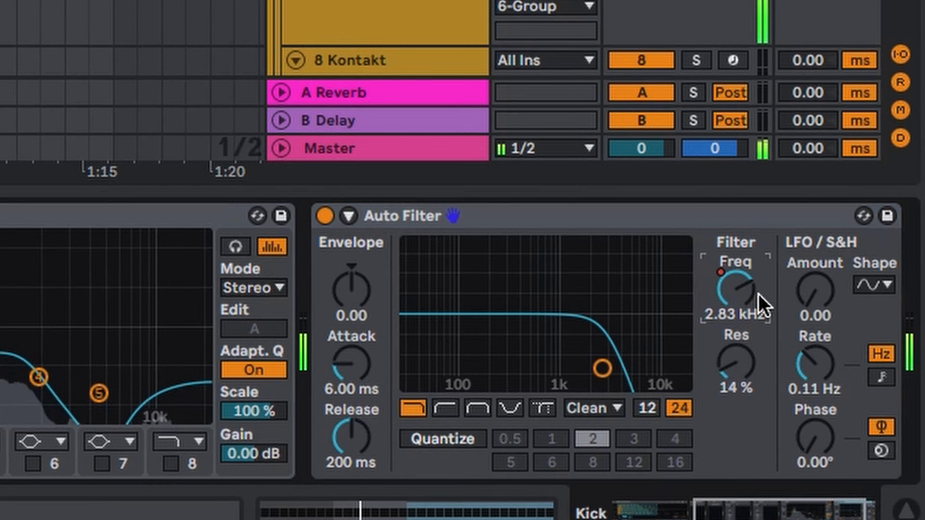
{"action": "key", "text": "a"}
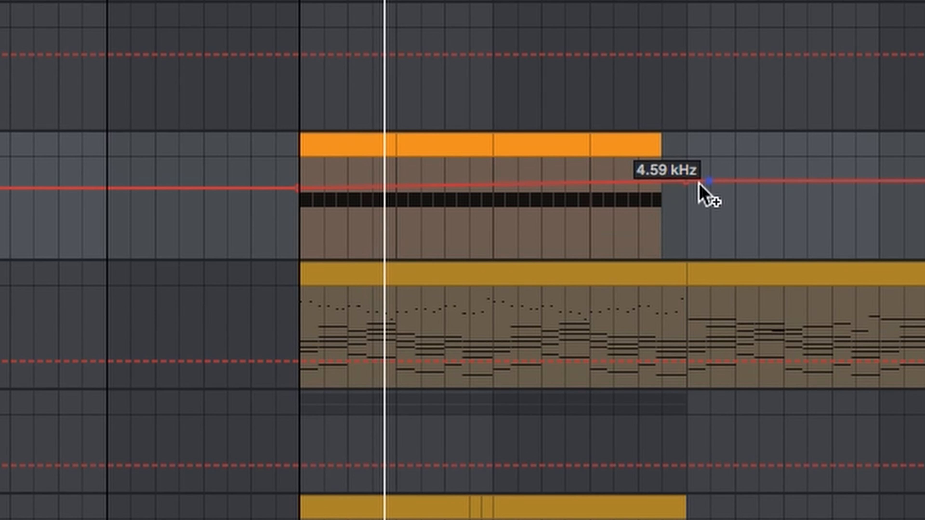
{"action": "left_click_drag", "start_coordinate": [298, 188], "coordinate": [298, 204]}
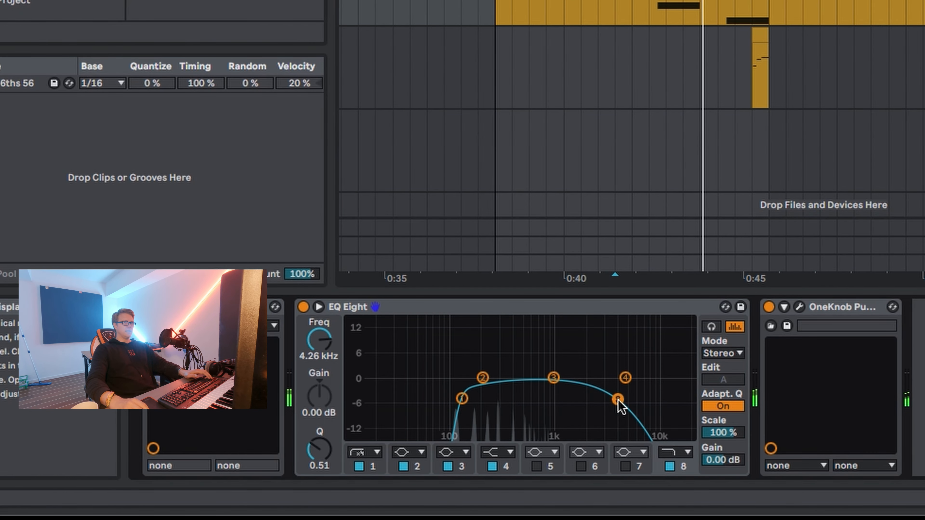
Lower the frequency of the EQ Eight's high-cut band 8
{"action": "left_click_drag", "start_coordinate": [618, 399], "coordinate": [569, 394]}
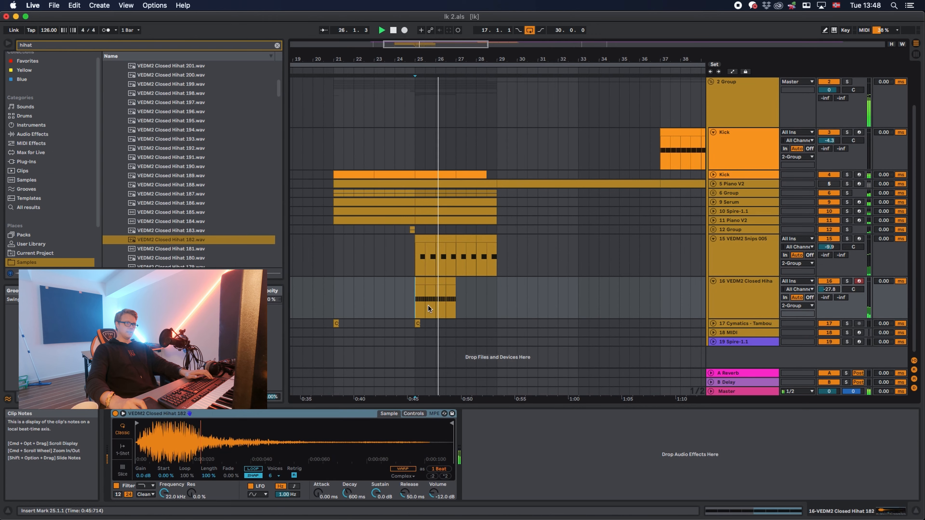
Duplicate the closed hi-hat clip on track 16 to extend the pattern
{"action": "key", "text": "super+d"}
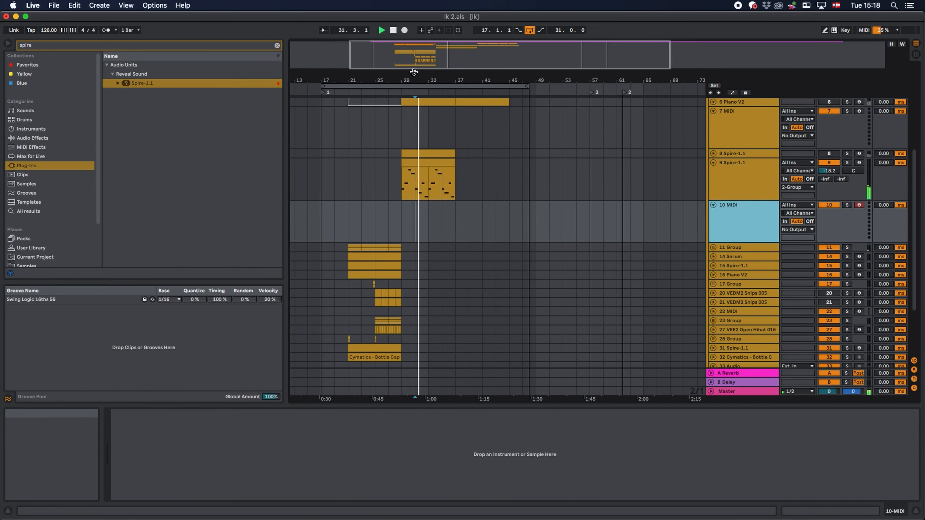
Place the insert marker at bar 29 on the 10 MIDI track
{"action": "left_click_drag", "start_coordinate": [413, 72], "coordinate": [364, 86]}
{"action": "left_click", "coordinate": [350, 217]}
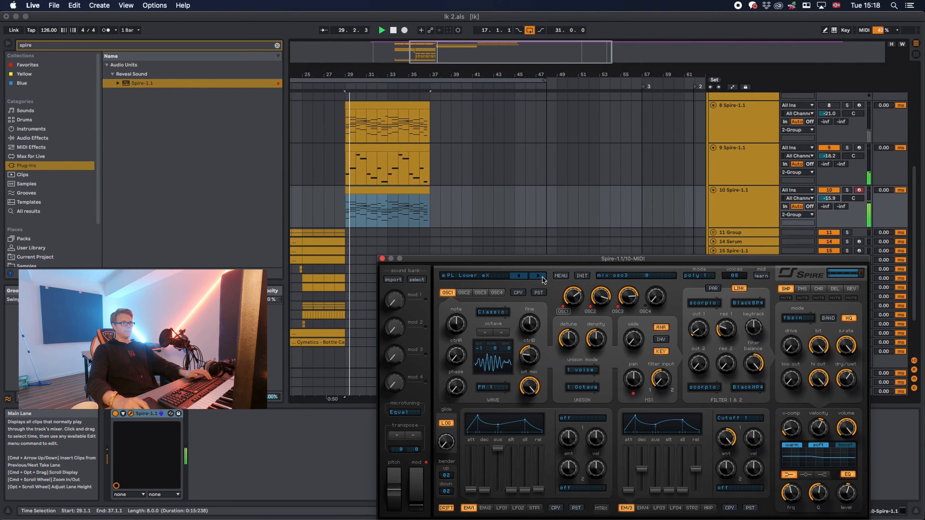
Try the next Spire preset, PL Plucky Pluck, on track 10 and switch to the bank Spire_EDM_Essentials_Vol_1
{"action": "left_click", "coordinate": [543, 277]}
{"action": "left_click", "coordinate": [560, 277]}
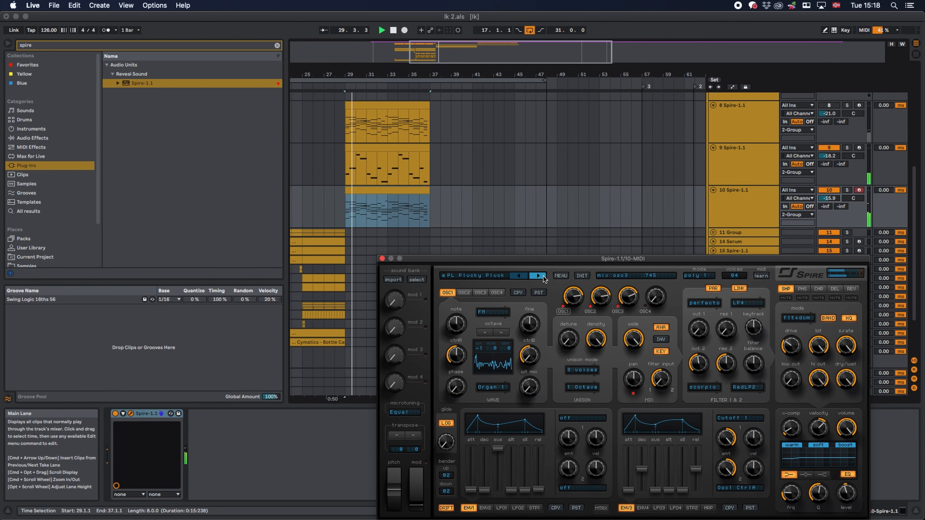
{"action": "left_click", "coordinate": [563, 279]}
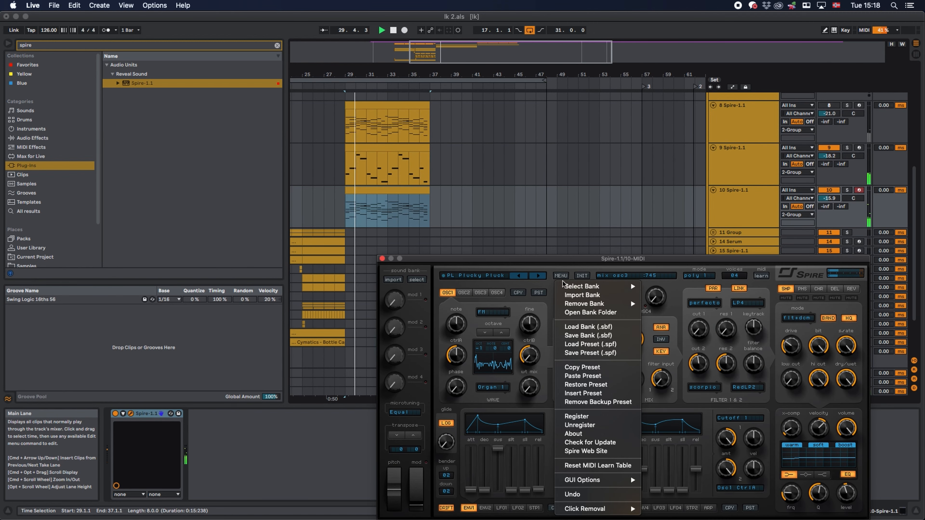
{"action": "mouse_move", "coordinate": [568, 287]}
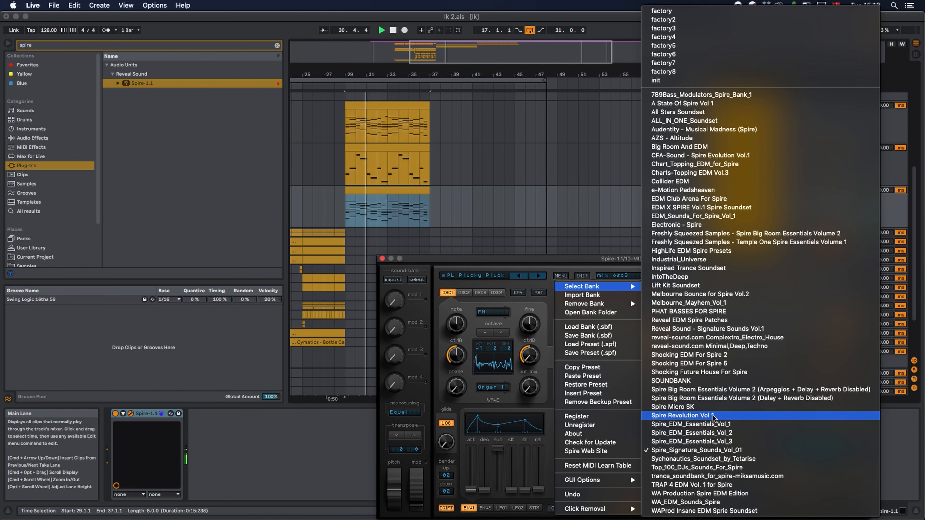
{"action": "left_click", "coordinate": [724, 426]}
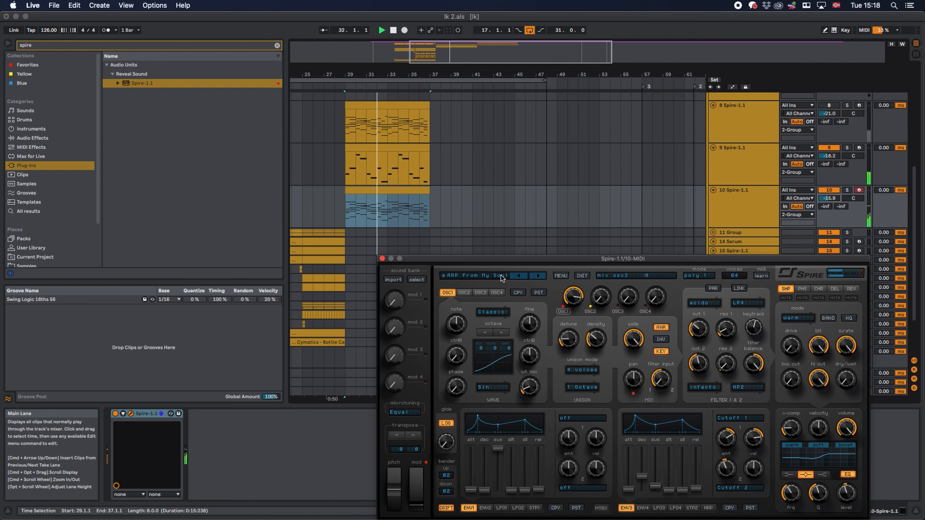
Browse the preset list of the loaded Spire bank for a suitable sound
{"action": "left_click", "coordinate": [502, 277]}
{"action": "scroll", "coordinate": [469, 399], "scroll_direction": "down", "scroll_amount": 10}
{"action": "scroll", "coordinate": [470, 416], "scroll_direction": "down", "scroll_amount": 3}
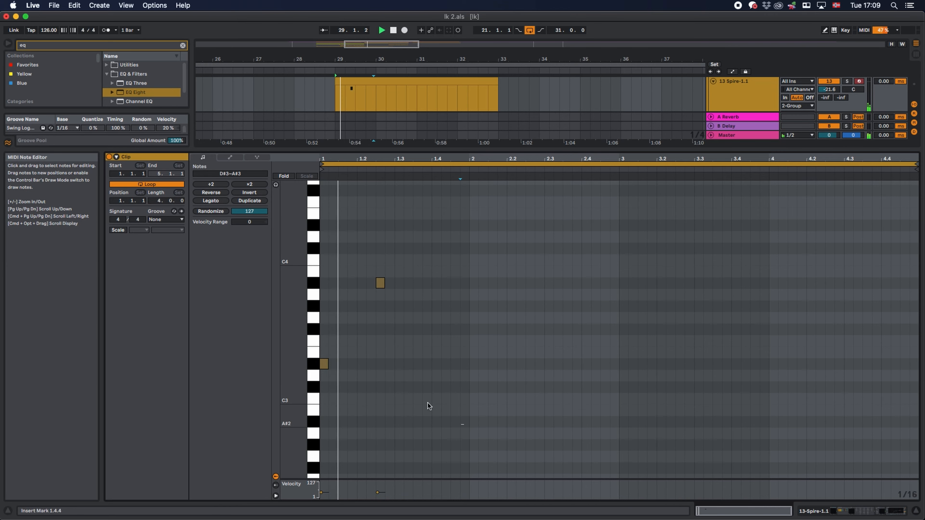
Copy the two bar 1 notes of the 13 Spire-1.1 clip to bar 2 and solo that track
{"action": "left_click_drag", "start_coordinate": [461, 425], "coordinate": [323, 277]}
{"action": "key", "text": "super+c"}
{"action": "left_click", "coordinate": [470, 313]}
{"action": "key", "text": "super+v"}
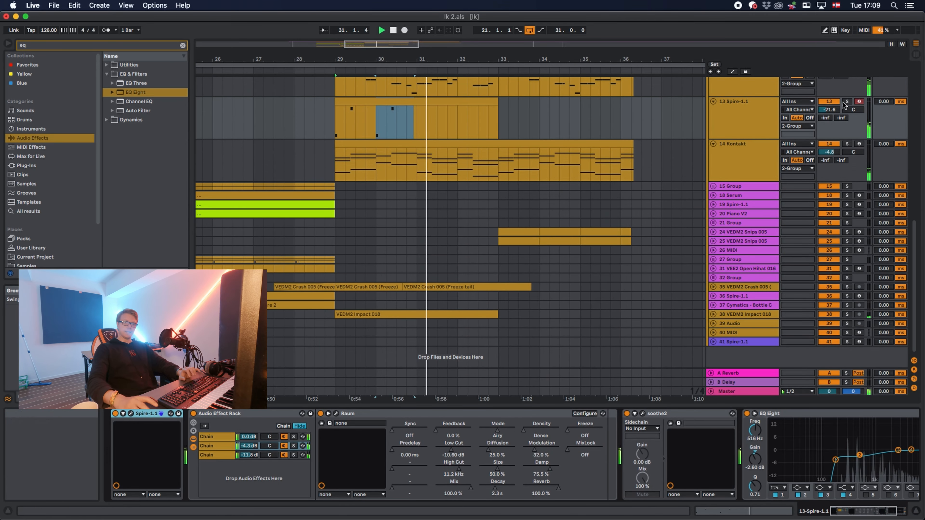
{"action": "left_click", "coordinate": [845, 103]}
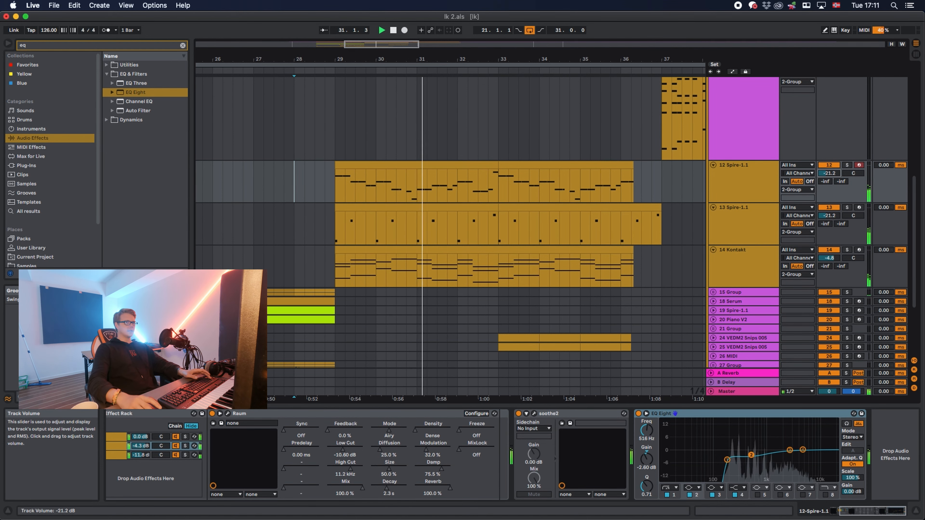
{"action": "left_click_drag", "start_coordinate": [556, 60], "coordinate": [557, 48]}
{"action": "scroll", "coordinate": [461, 246], "scroll_direction": "up", "scroll_amount": 5}
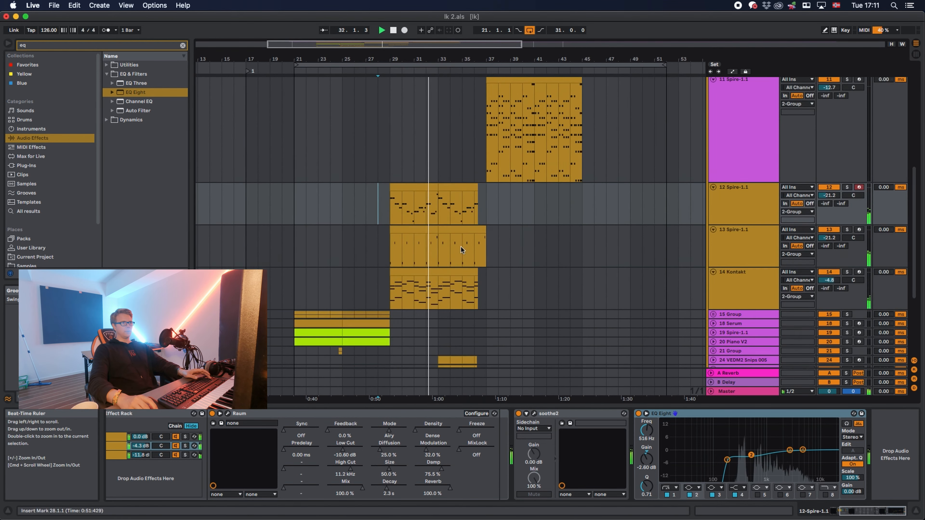
{"action": "scroll", "coordinate": [460, 244], "scroll_direction": "up", "scroll_amount": 3}
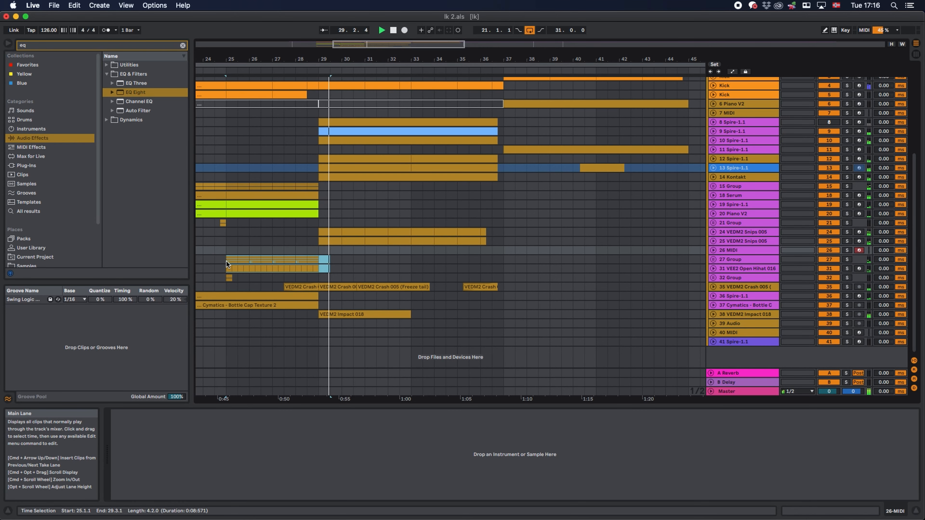
Copy the percussion clips on tracks 27 to 32 from 25.1.1–29.3.1 and paste them at bar 33
{"action": "left_click", "coordinate": [227, 260]}
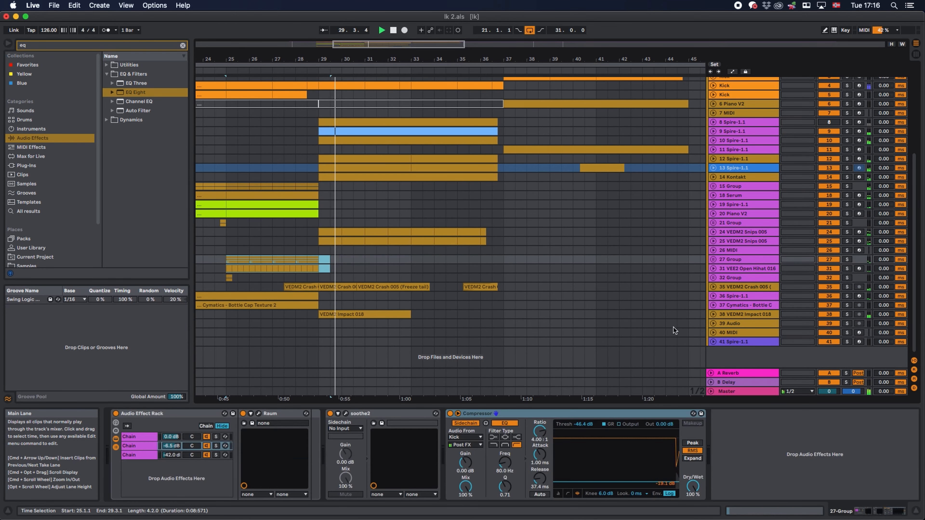
{"action": "left_click", "coordinate": [715, 287]}
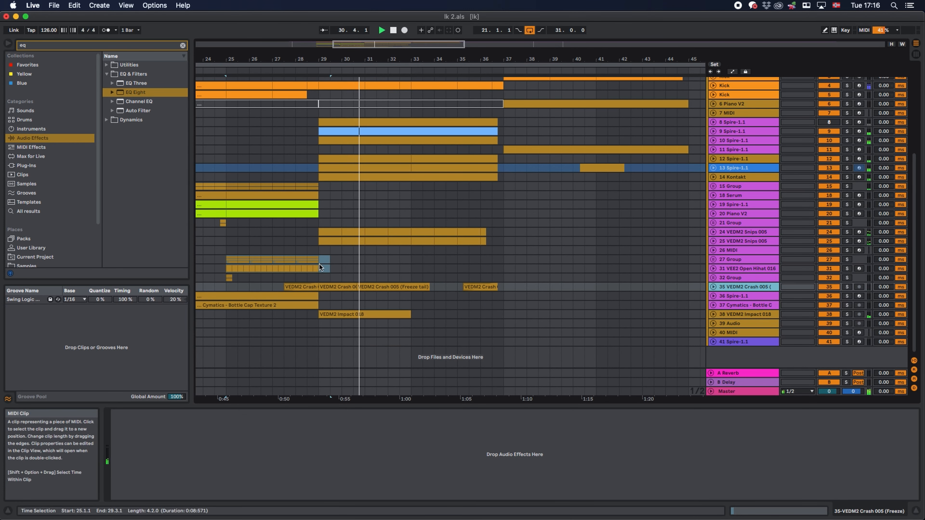
{"action": "left_click_drag", "start_coordinate": [233, 260], "coordinate": [226, 258]}
{"action": "key", "text": "super+c"}
{"action": "left_click", "coordinate": [410, 261]}
{"action": "key", "text": "super+v"}
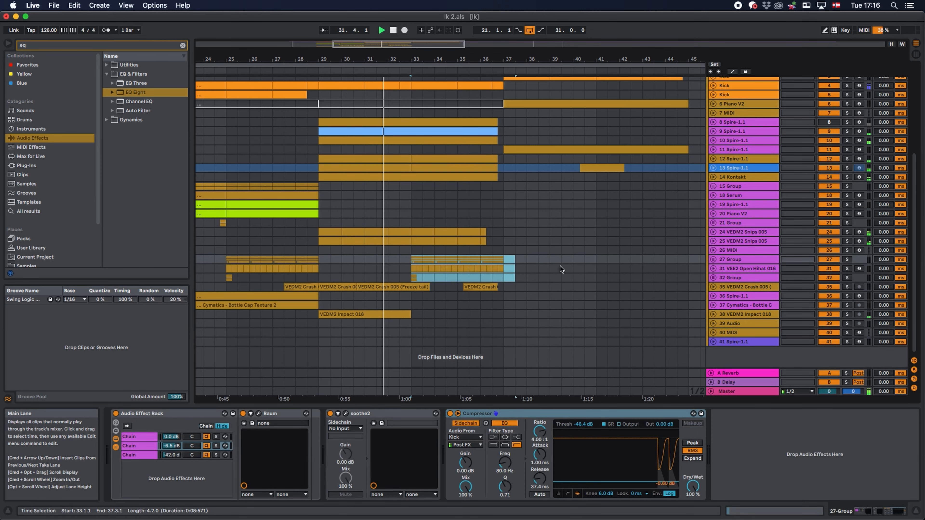
{"action": "left_click", "coordinate": [560, 266]}
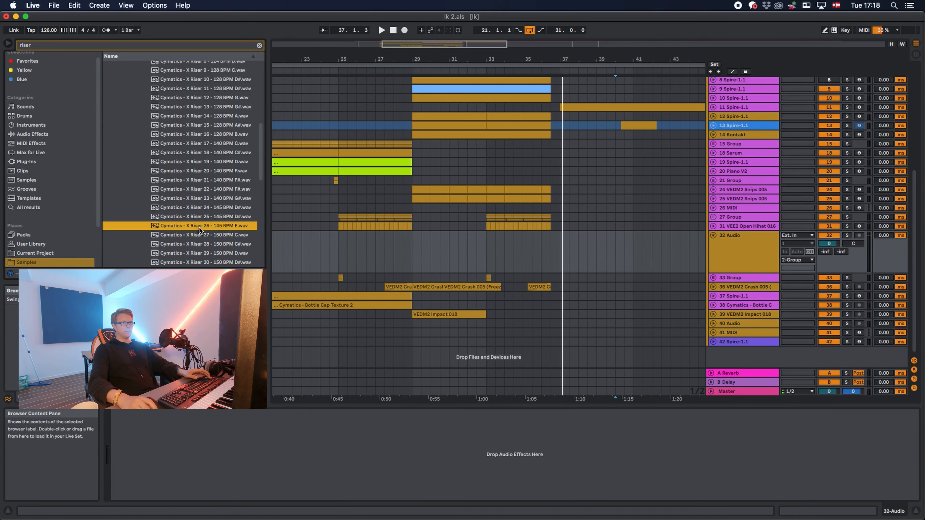
Browse the Cymatics X Riser samples and preview one of them
{"action": "scroll", "coordinate": [199, 230], "scroll_direction": "up", "scroll_amount": 1}
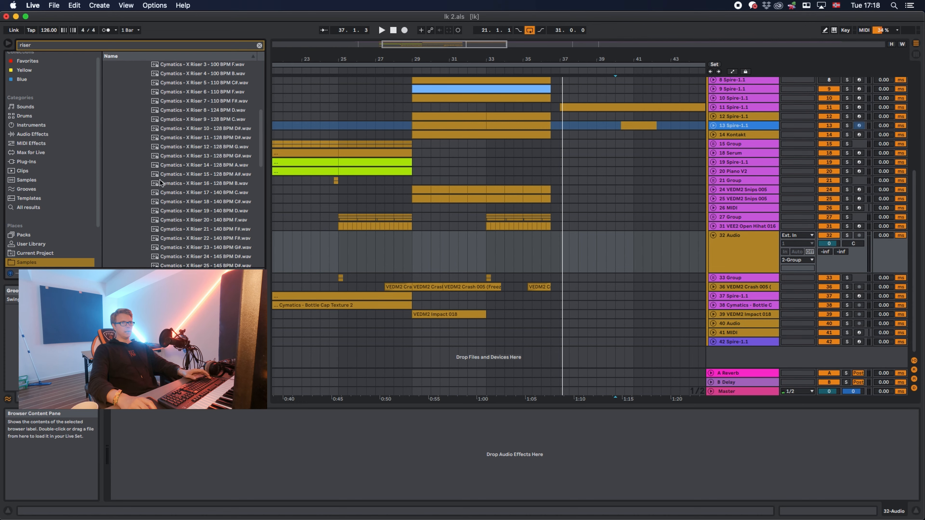
{"action": "scroll", "coordinate": [160, 189], "scroll_direction": "down", "scroll_amount": 2}
{"action": "left_click", "coordinate": [166, 197]}
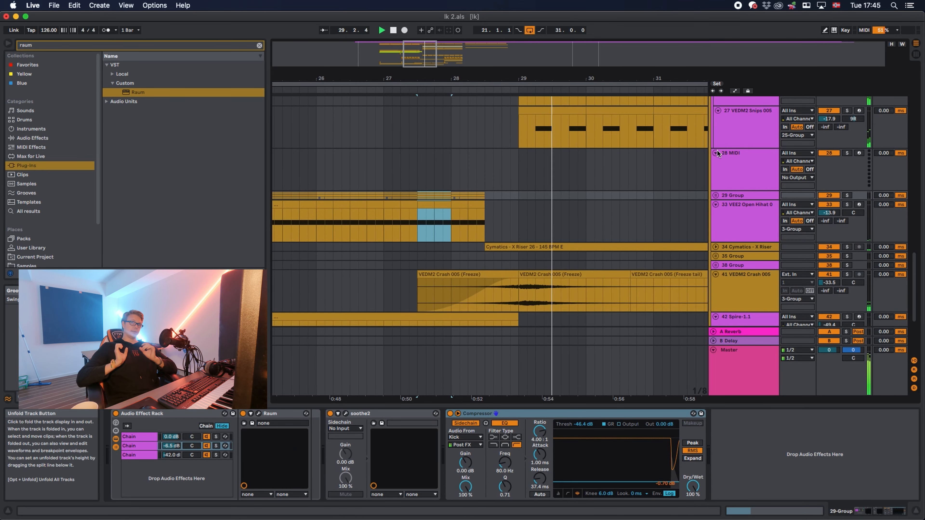
Fold the 28 MIDI track and look through the tracks stacked above it
{"action": "left_click", "coordinate": [728, 177]}
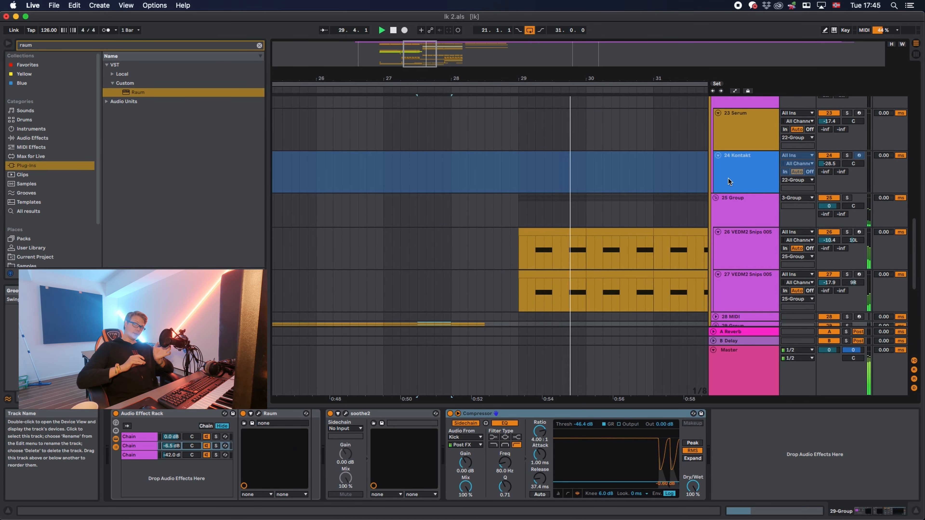
{"action": "scroll", "coordinate": [717, 200], "scroll_direction": "up", "scroll_amount": 5}
{"action": "left_click", "coordinate": [715, 282]}
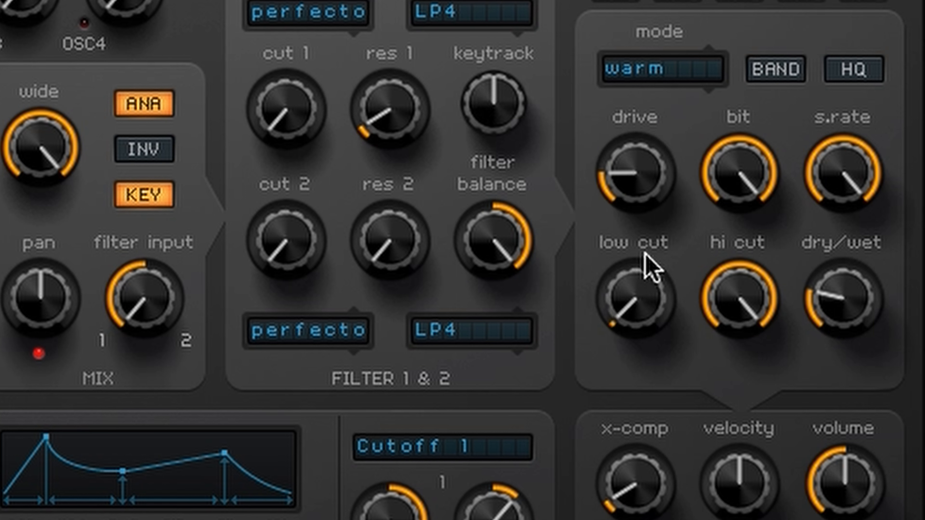
Raise the decay of envelope 1 in the Spire bass patch
{"action": "left_click_drag", "start_coordinate": [652, 268], "coordinate": [833, 205]}
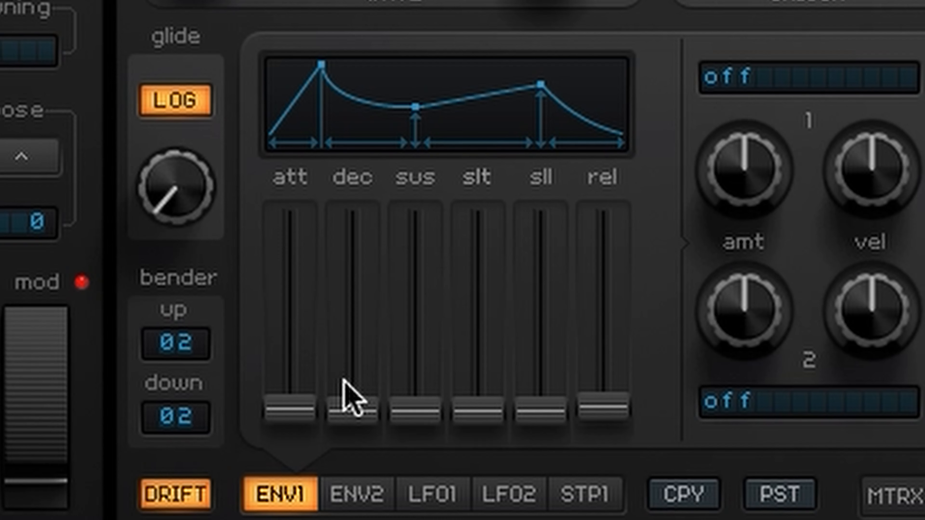
{"action": "left_click_drag", "start_coordinate": [352, 406], "coordinate": [393, 328]}
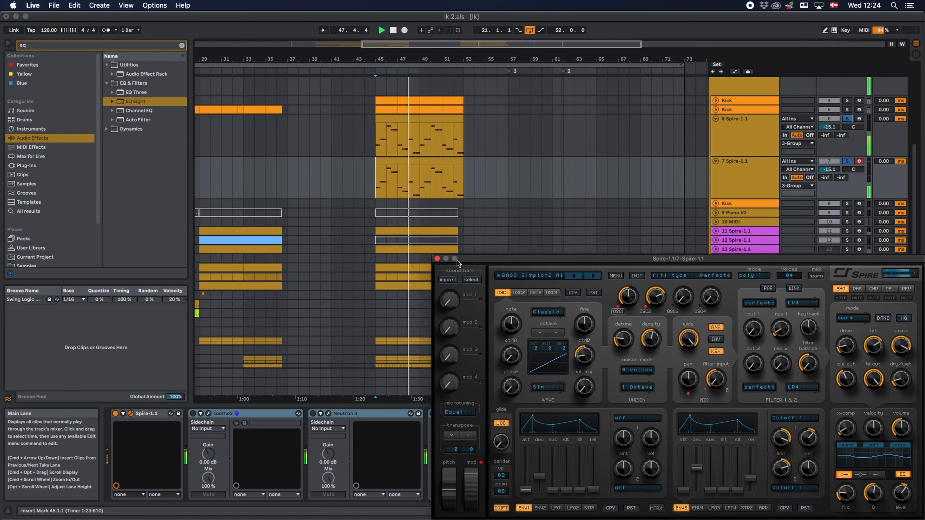
Close the Spire bass patch window and open the CLA-3A Stereo compressor on track 7
{"action": "left_click", "coordinate": [437, 259]}
{"action": "left_click", "coordinate": [739, 184]}
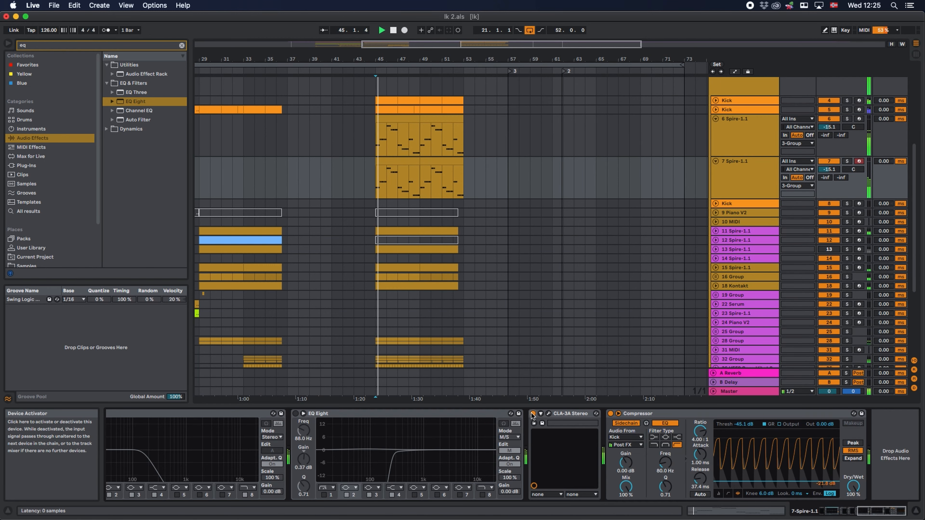
{"action": "left_click", "coordinate": [549, 414]}
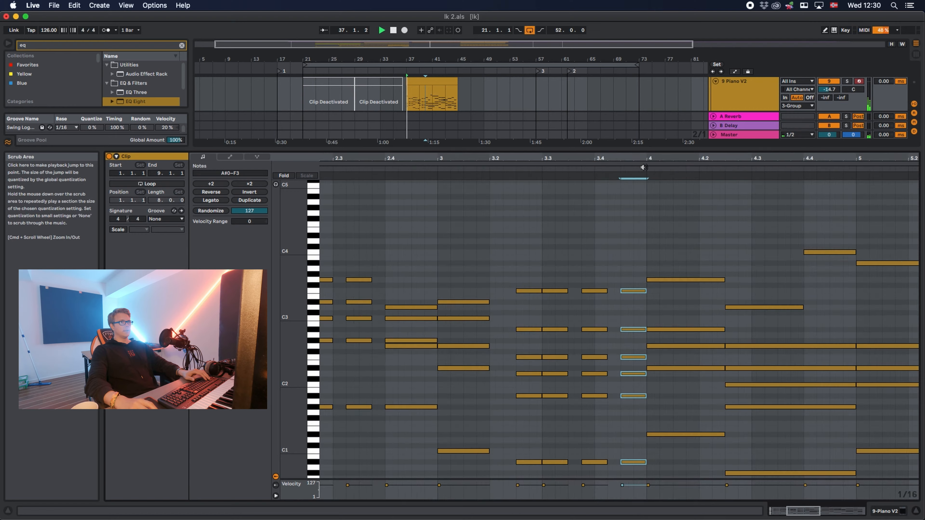
Examine the chord notes across the eight bars of the Piano V2 clip on track 9
{"action": "left_click_drag", "start_coordinate": [646, 158], "coordinate": [646, 110]}
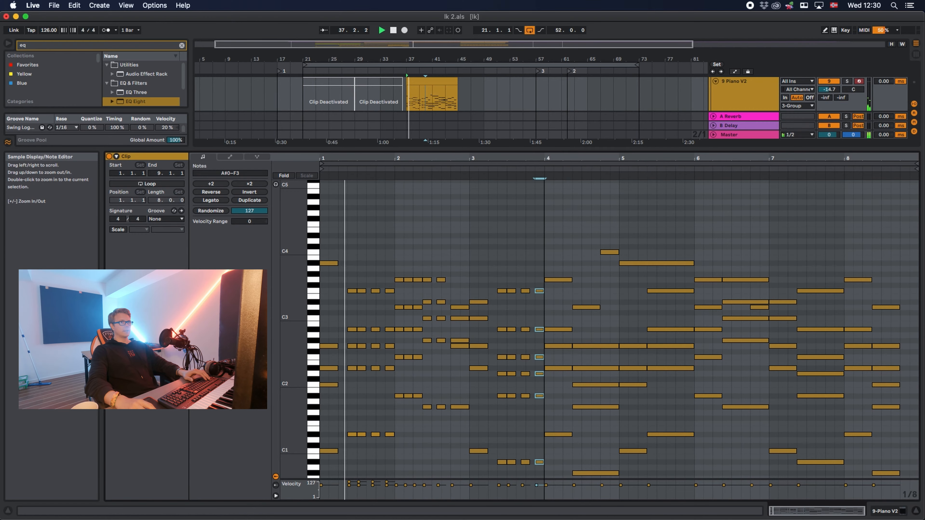
{"action": "left_click", "coordinate": [546, 256]}
{"action": "left_click_drag", "start_coordinate": [590, 159], "coordinate": [590, 208]}
{"action": "left_click_drag", "start_coordinate": [532, 280], "coordinate": [464, 303]}
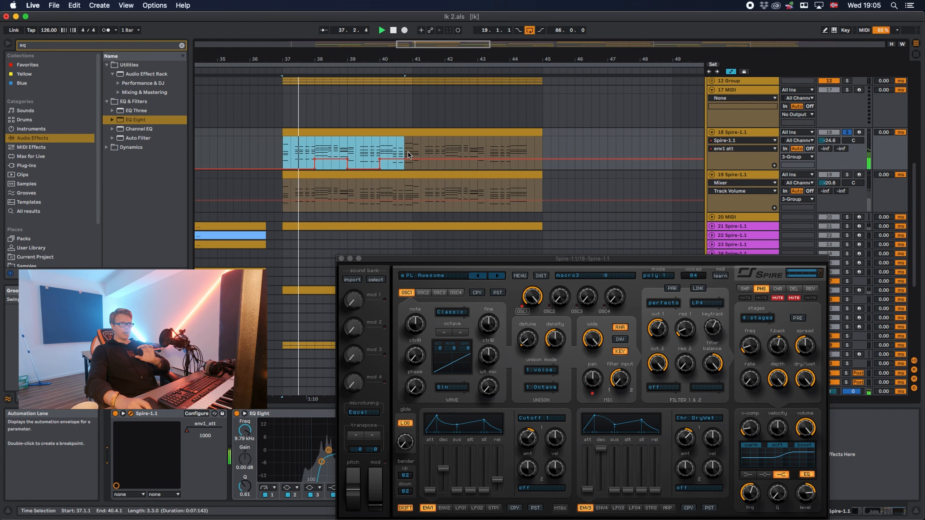
Duplicate the env1_att automation of bars 37–41 on track 18 onto bars 41–45, then close Spire and hide the automation lanes
{"action": "key", "text": "super+d"}
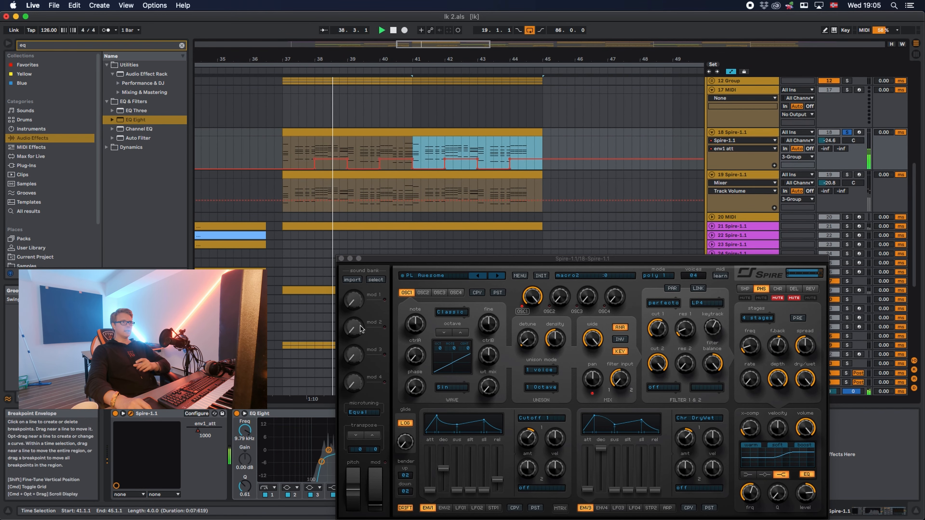
{"action": "left_click", "coordinate": [342, 259]}
{"action": "key", "text": "a"}
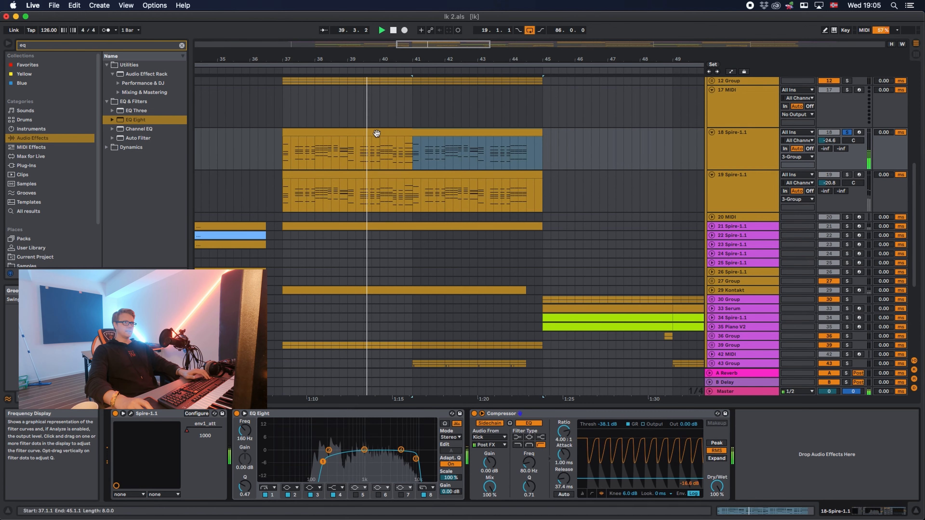
Select 37.1.1–44.3.1 of the Spire clip on track 18 and unsolo the track to hear it with the other tracks
{"action": "left_click", "coordinate": [375, 134]}
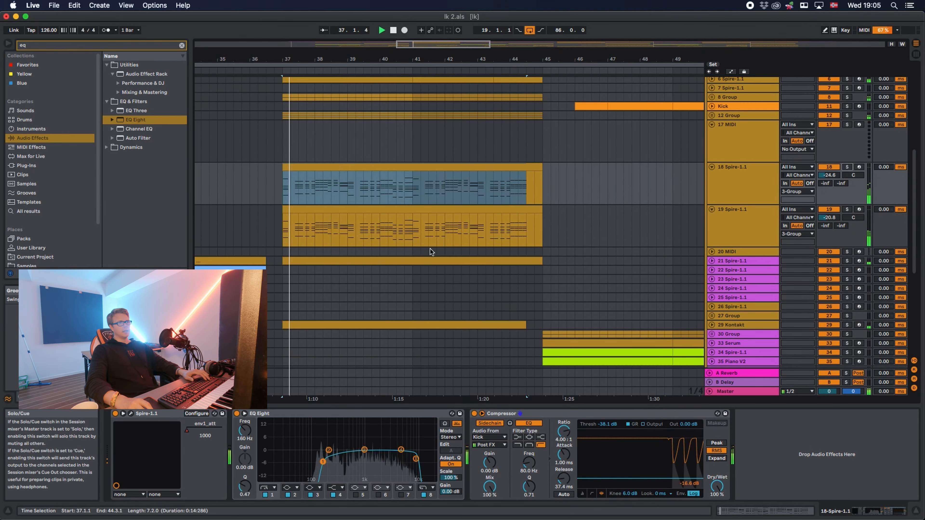
{"action": "scroll", "coordinate": [430, 252], "scroll_direction": "up", "scroll_amount": 3}
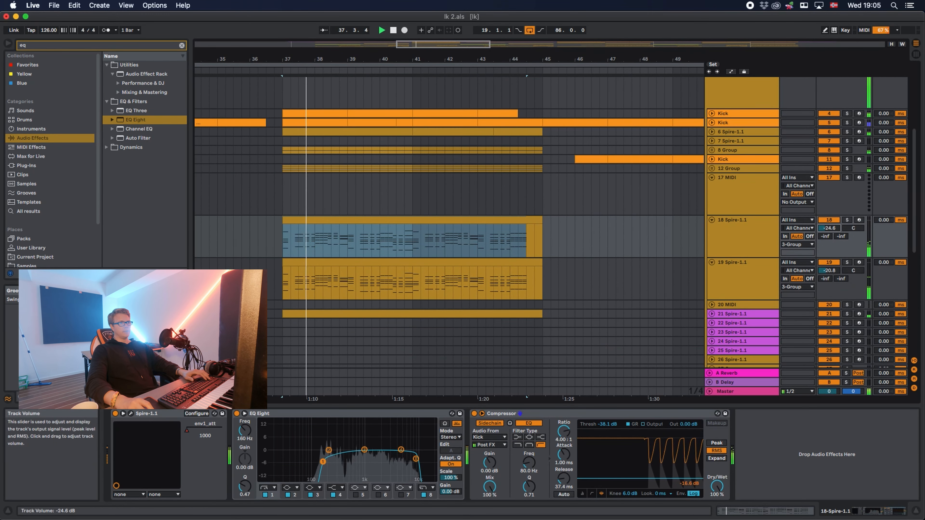